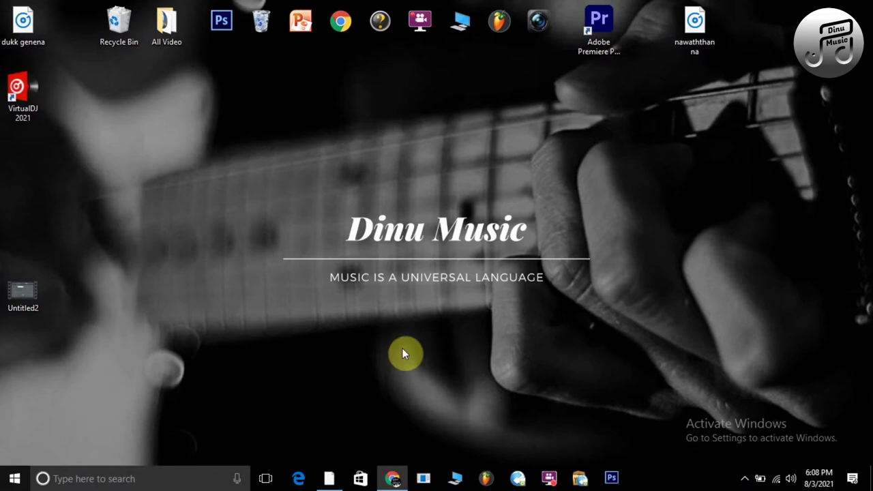
View the VirtualDJ download page in Chrome with its Windows and MacOS download options, and minimize the browser
click(392, 478)
click(92, 11)
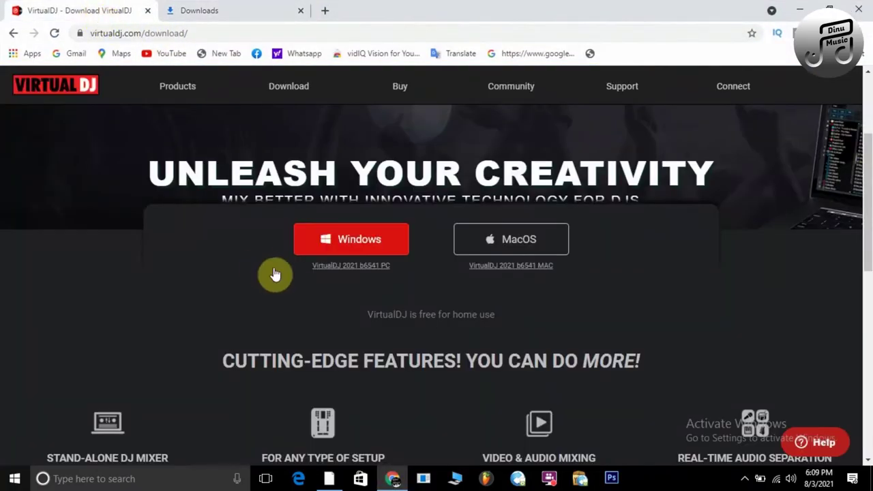
drag(862, 204, 868, 119)
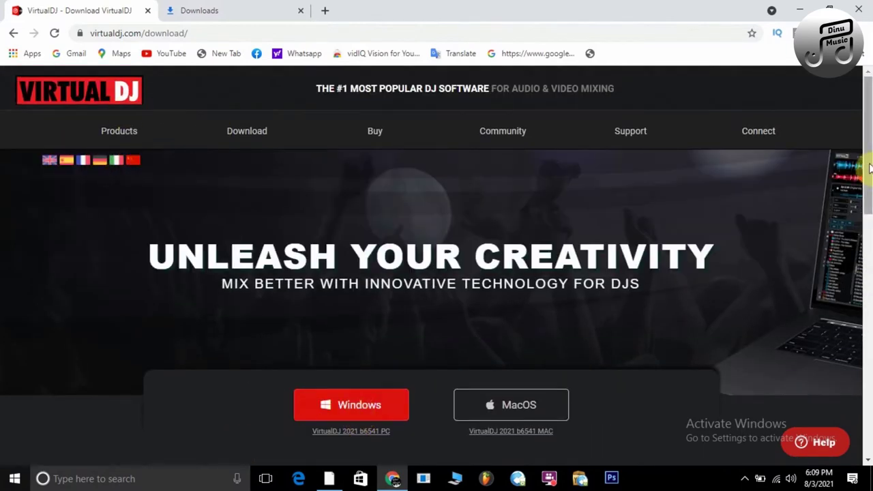
drag(869, 166, 868, 140)
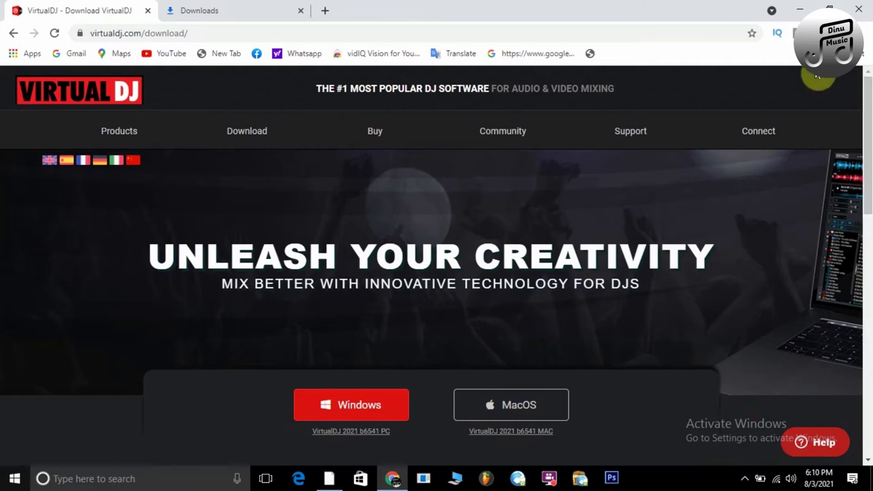
click(796, 12)
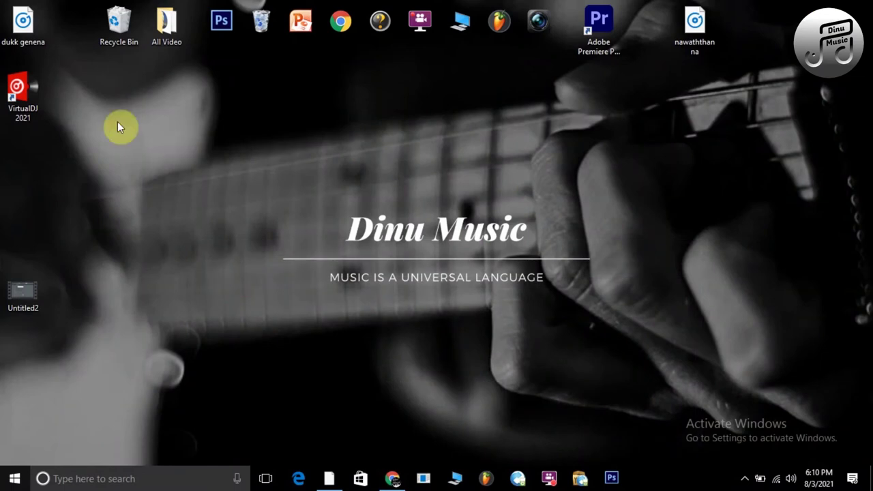
Launch VirtualDJ 2021 from the desktop and dismiss the Connect window, agreeing to skip the account connection
click(27, 107)
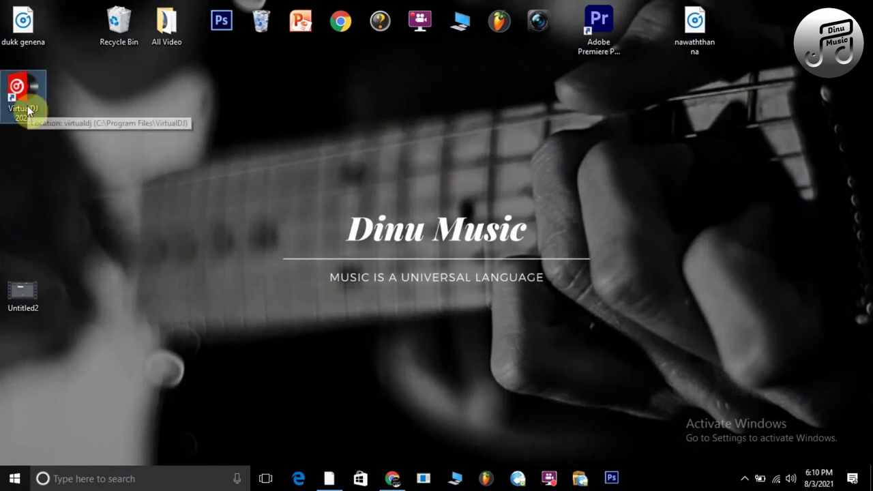
double_click(28, 109)
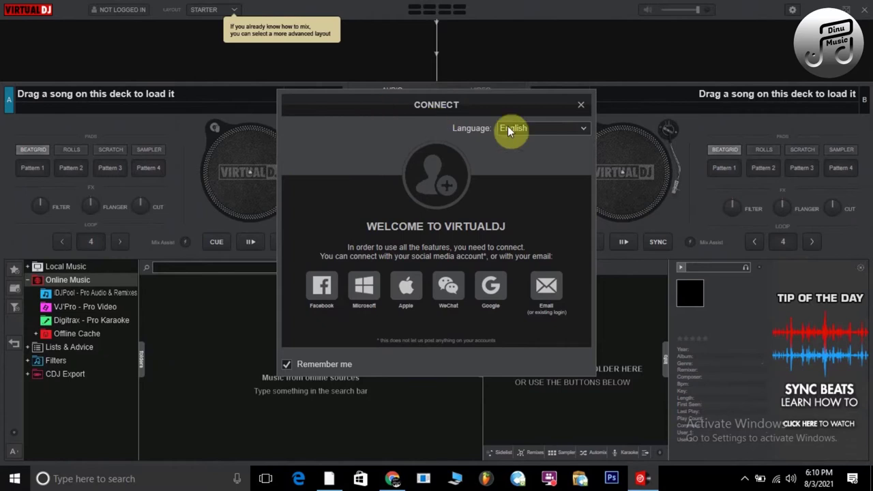
click(581, 133)
click(581, 131)
click(576, 106)
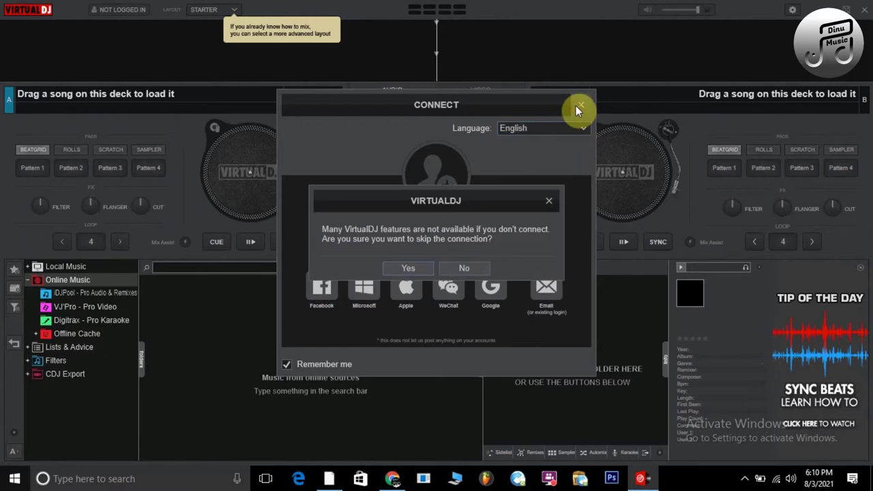
click(419, 270)
click(231, 11)
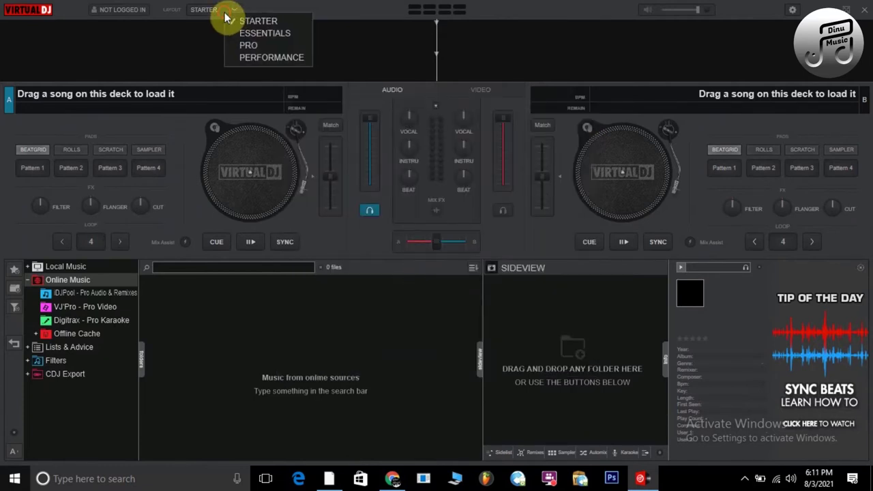
click(282, 346)
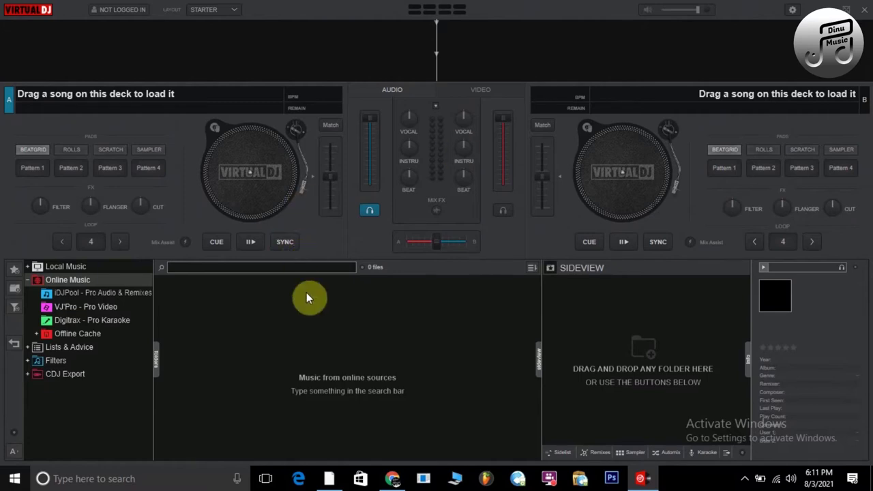
Load the song "nawaththan na" from the Desktop folder of Local Music onto deck B and play it
click(67, 269)
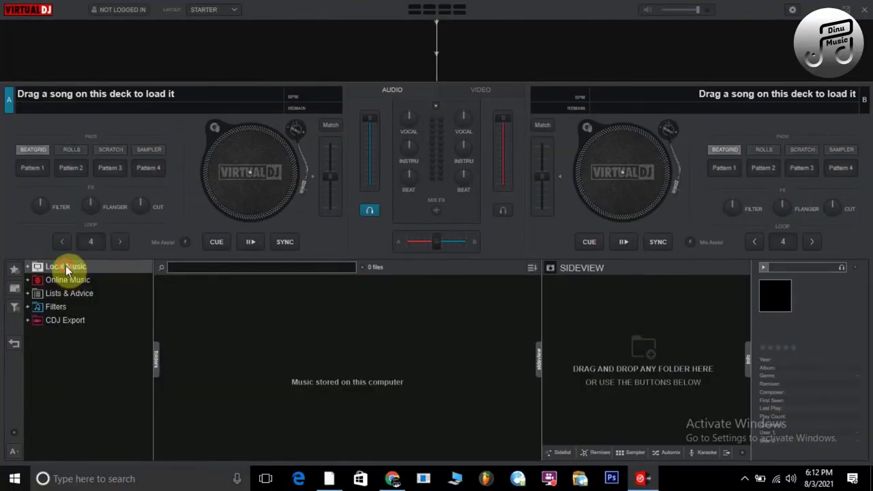
double_click(65, 265)
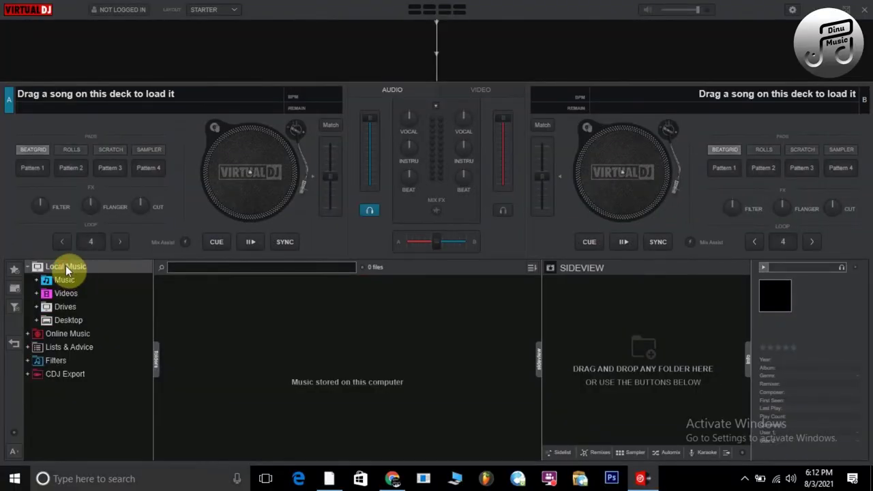
double_click(75, 321)
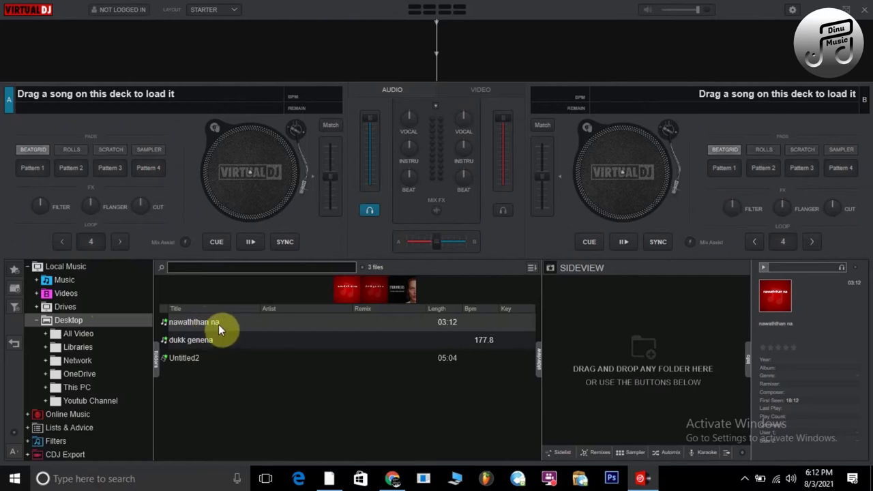
drag(217, 323, 237, 67)
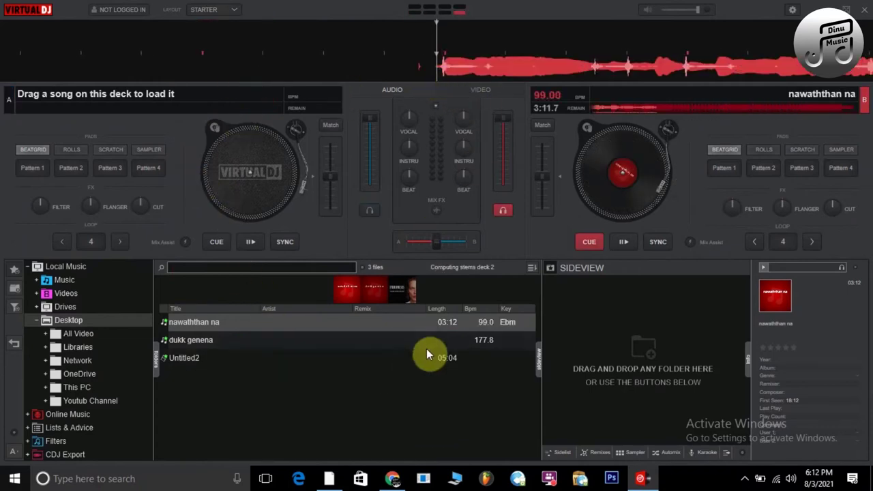
click(624, 243)
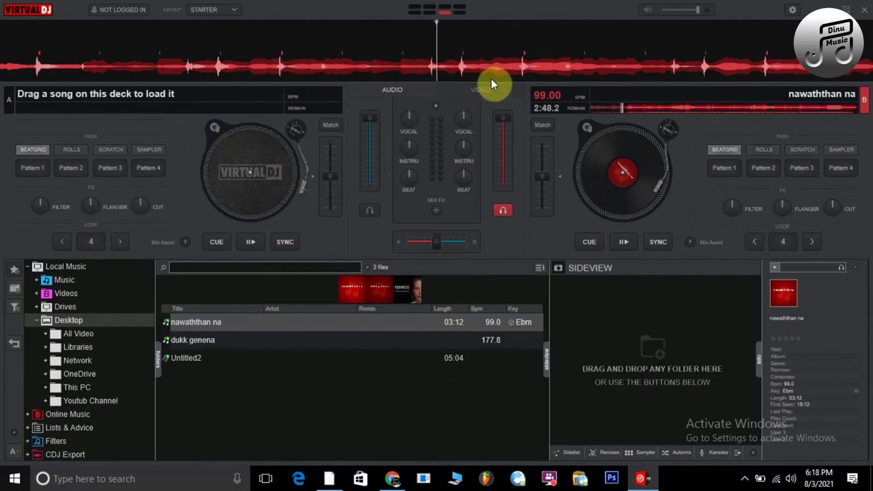
Switch the interface layout to Essentials
click(232, 14)
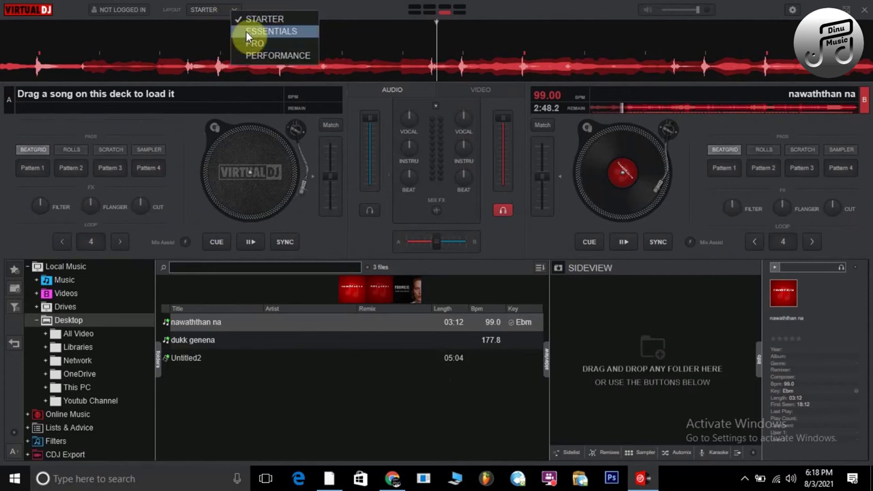
click(246, 31)
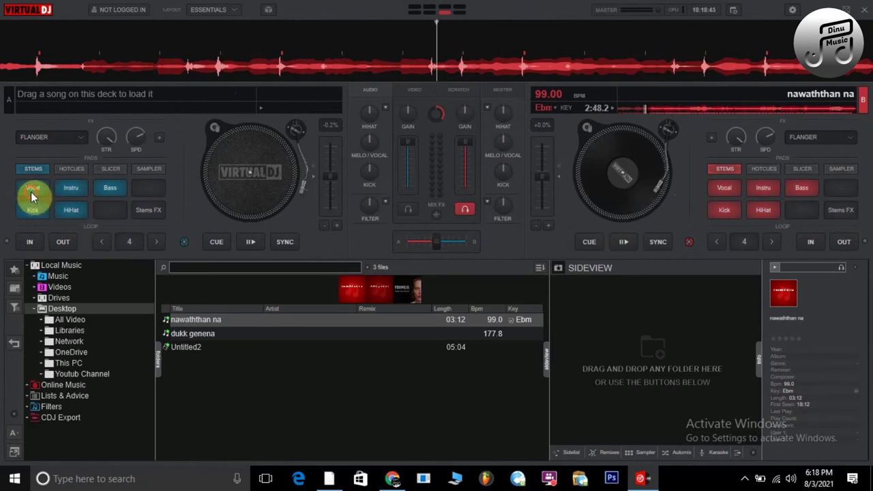
Toggle the Instru, Bass and Kick stems of deck A and leave each one switched on
click(72, 188)
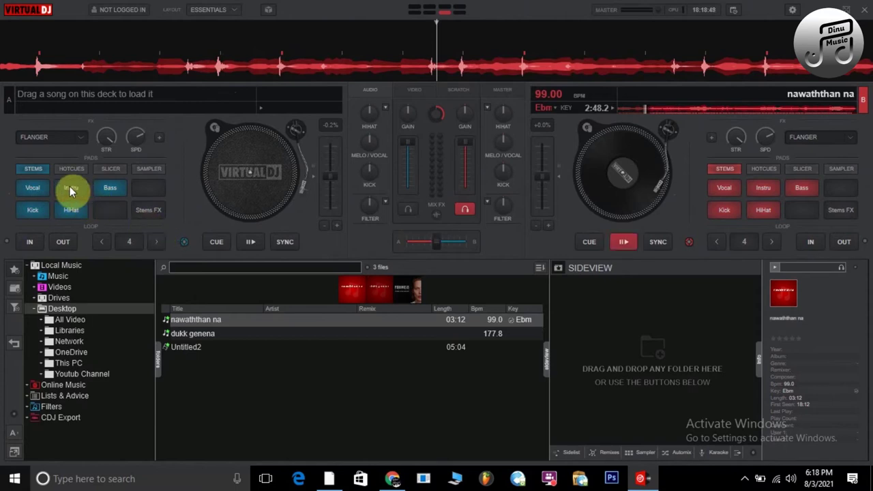
click(70, 186)
click(112, 190)
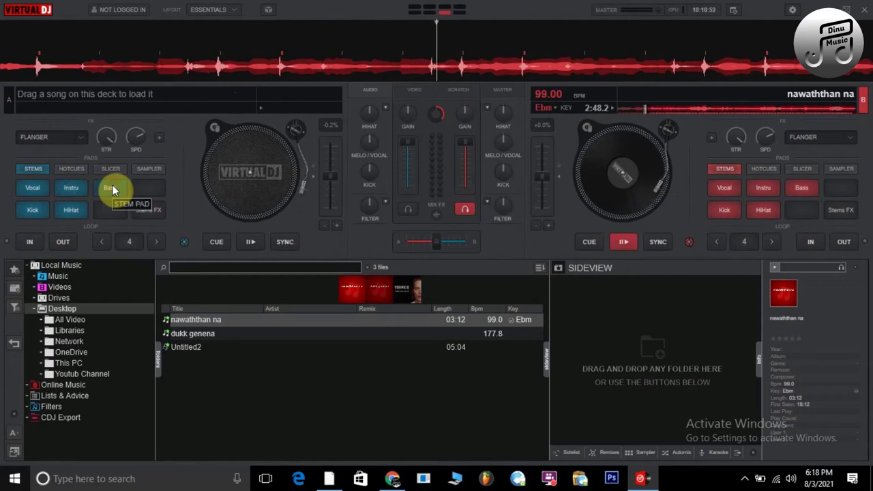
click(111, 185)
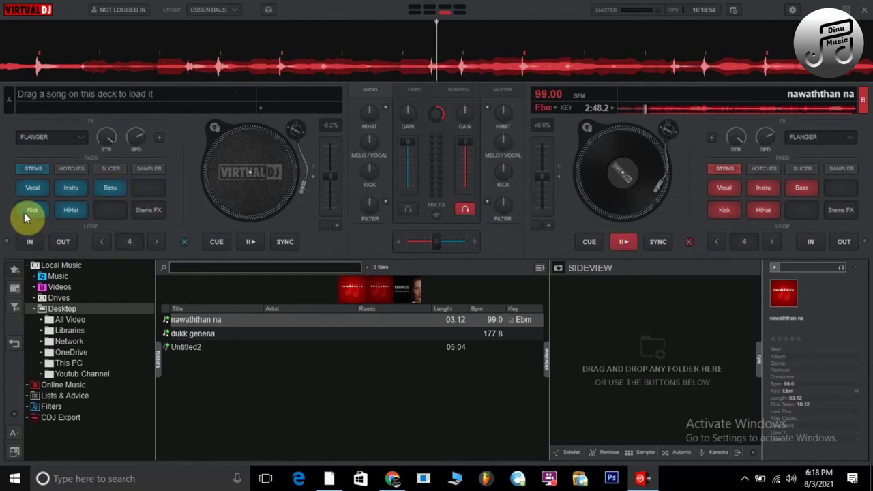
click(31, 208)
click(33, 210)
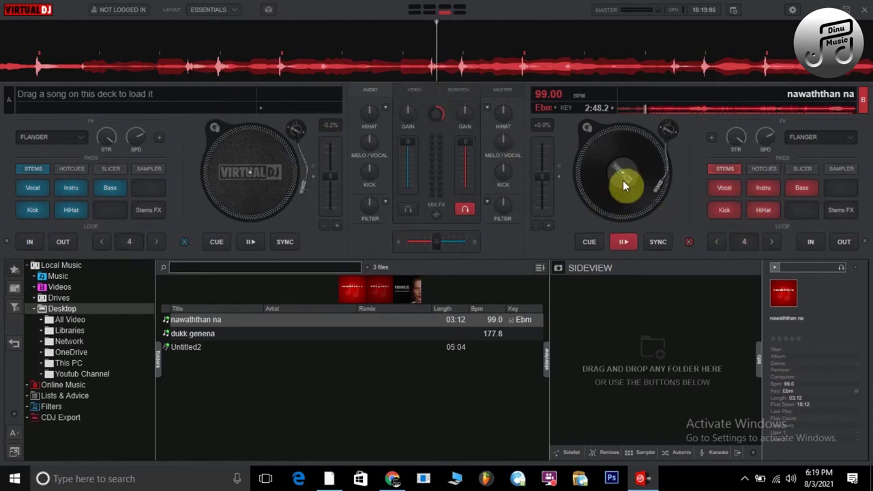
Play the song on deck B and briefly toggle its Vocal and Instru stems, leaving both on
click(620, 243)
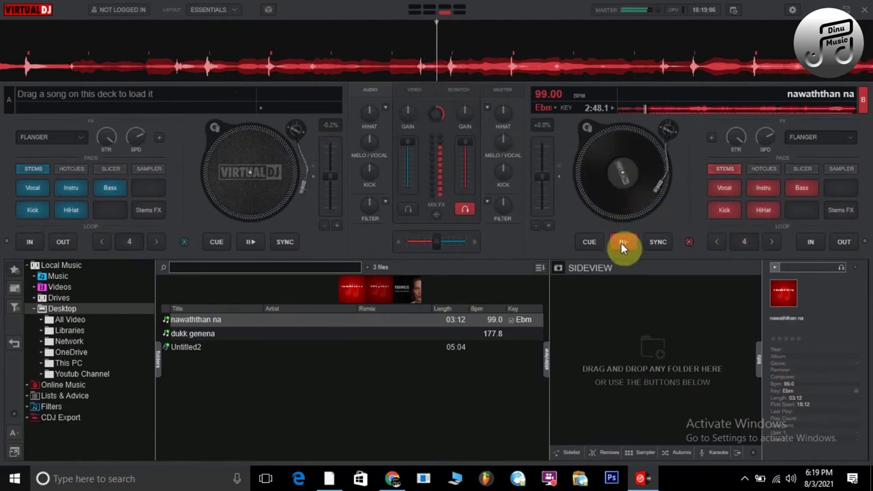
click(732, 188)
click(761, 190)
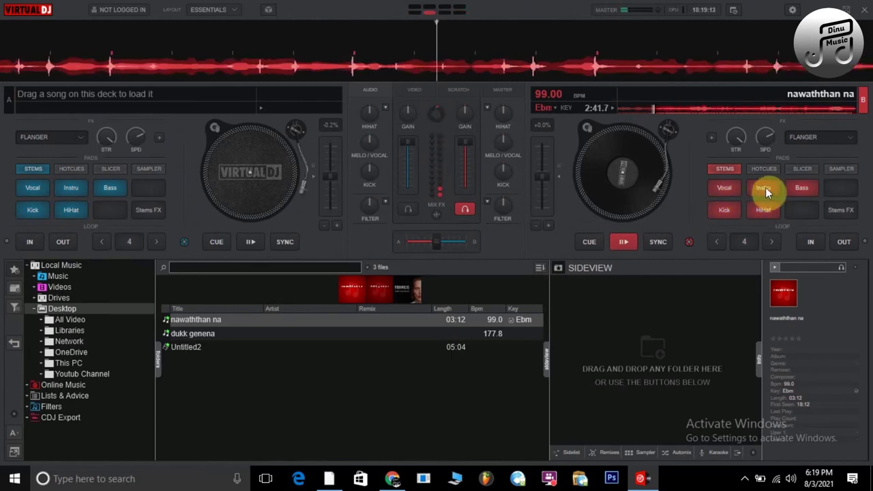
click(764, 186)
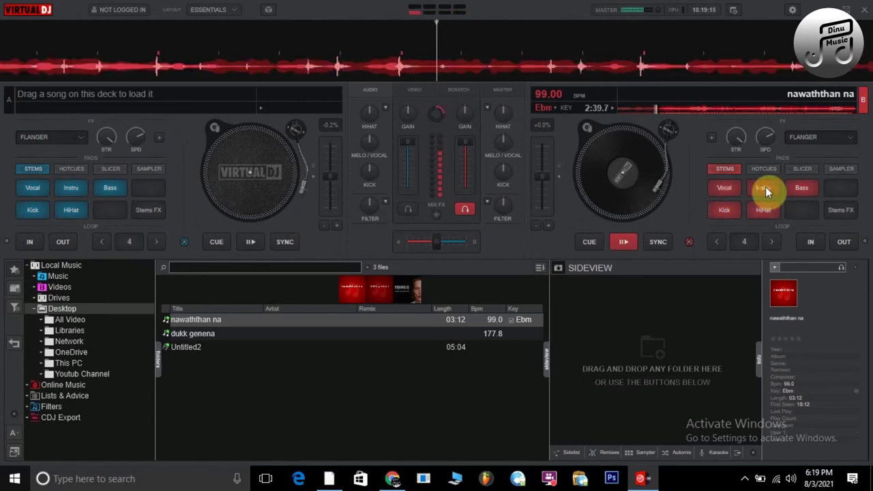
Turn off the Bass, Kick, HiHat and Vocal stems on deck B so only Instru plays
click(803, 191)
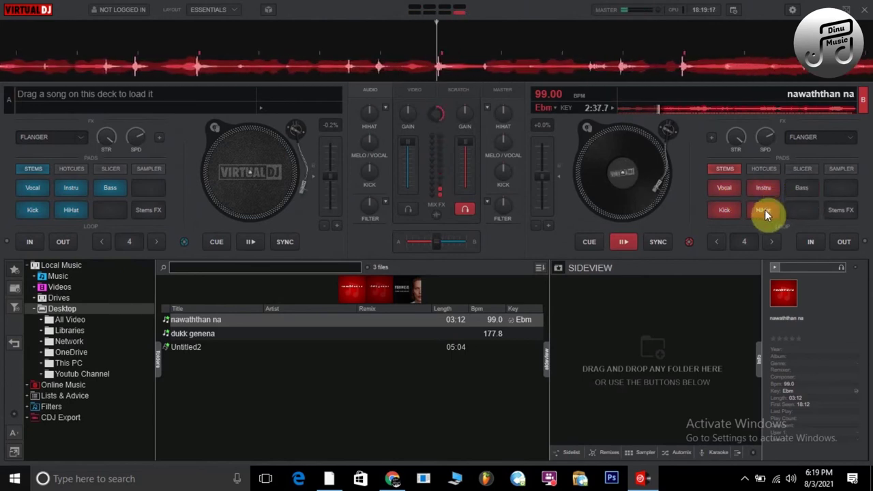
click(725, 212)
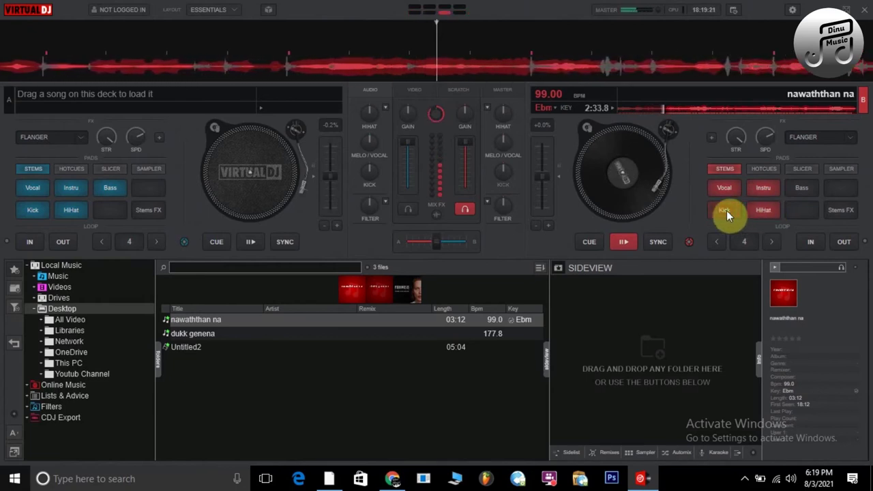
click(740, 208)
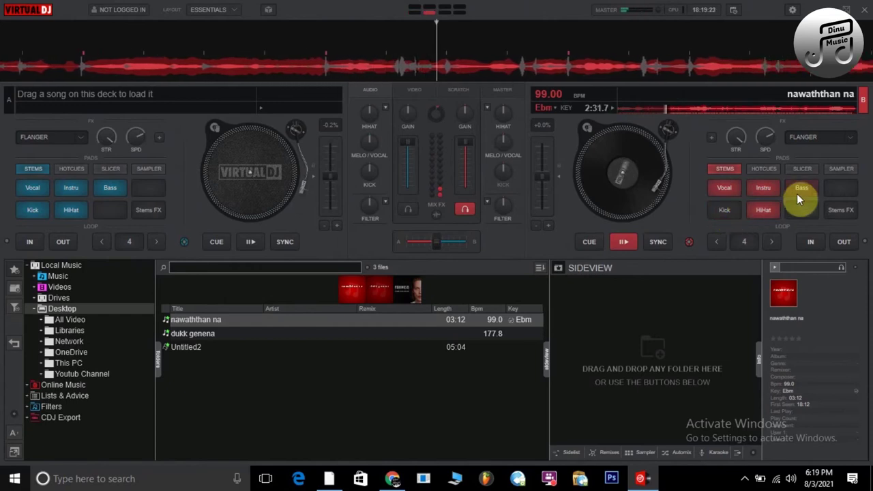
click(768, 213)
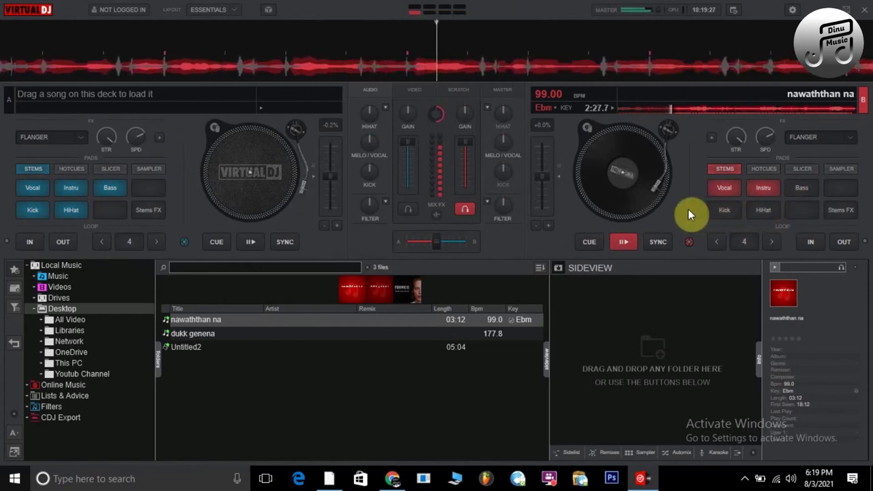
click(711, 211)
click(709, 208)
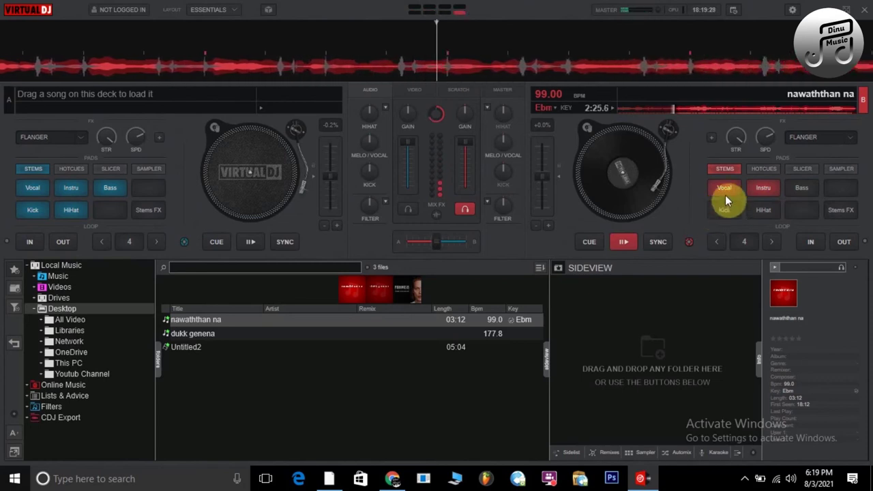
click(722, 191)
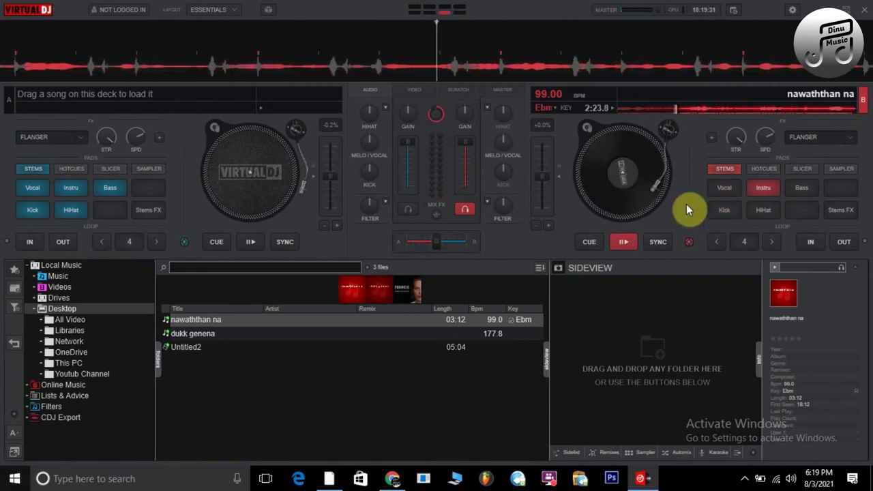
Isolate the vocals on deck B by turning the Vocal stem on and the Instru stem off
click(721, 189)
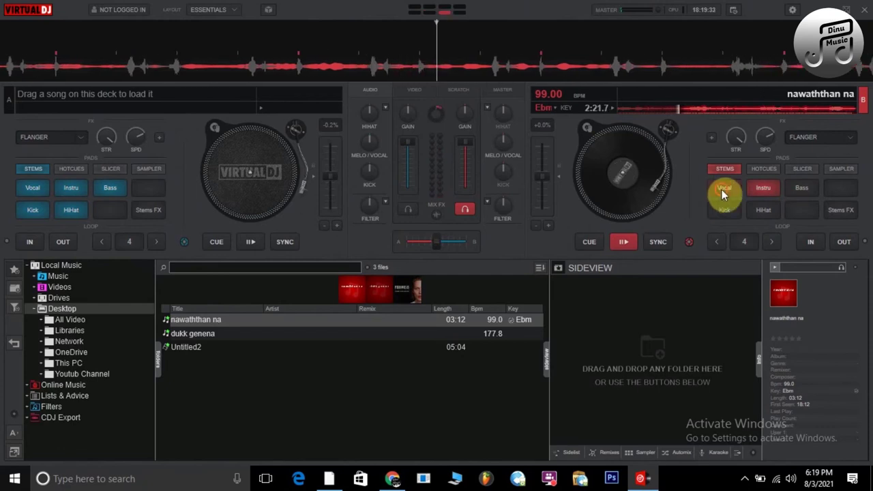
click(764, 188)
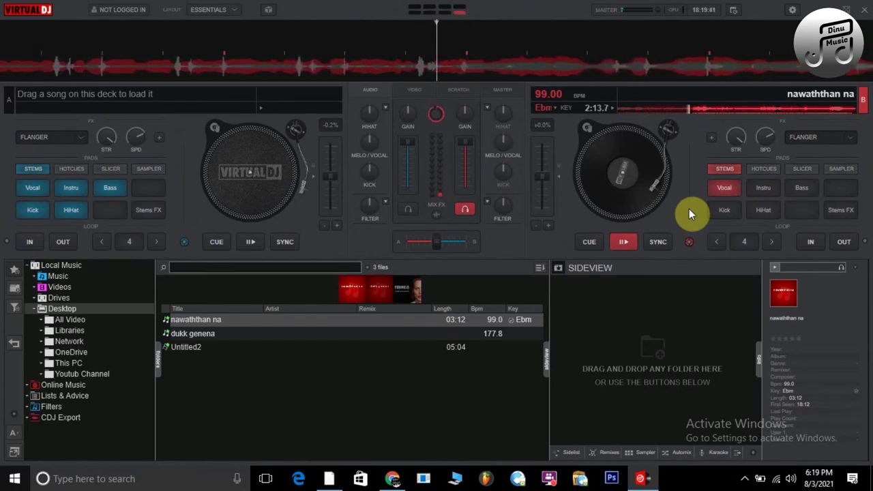
Bring the Kick, Bass, Instru and HiHat stems of deck B back in so all five stems play
click(720, 208)
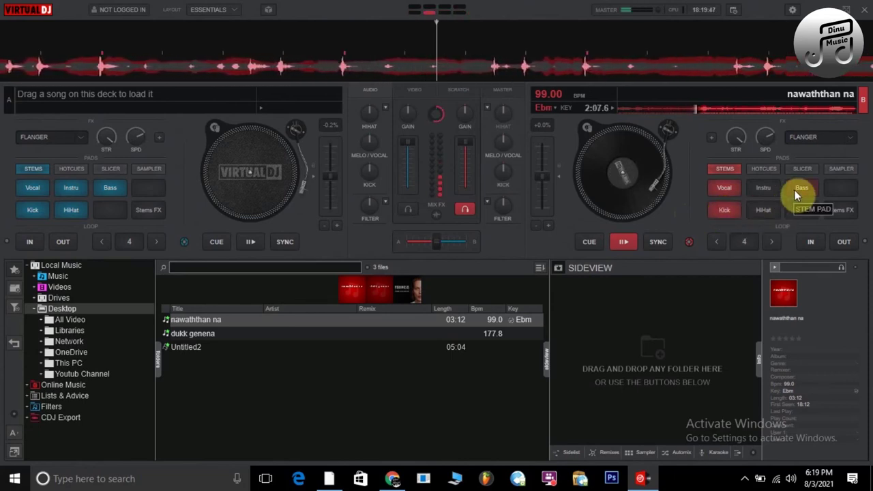
click(794, 190)
click(730, 208)
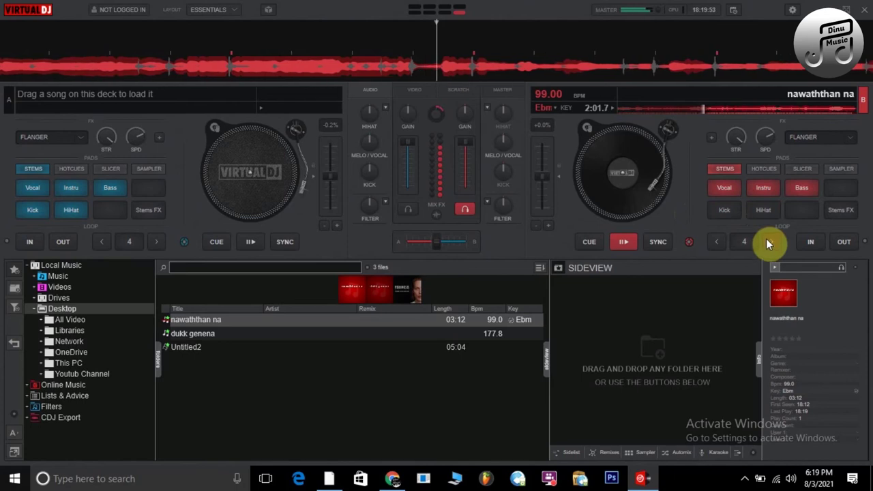
click(761, 211)
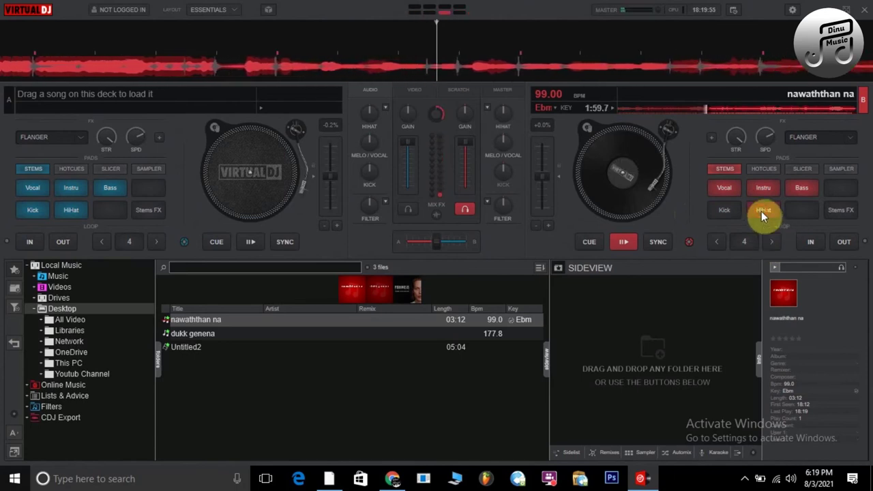
click(732, 208)
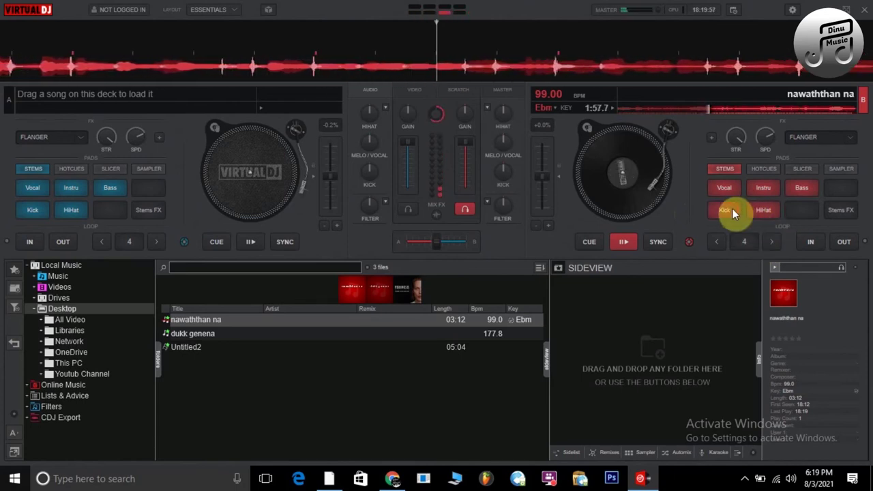
Turn off the Kick and HiHat stems on deck B and move the song back to its start
click(732, 208)
click(763, 211)
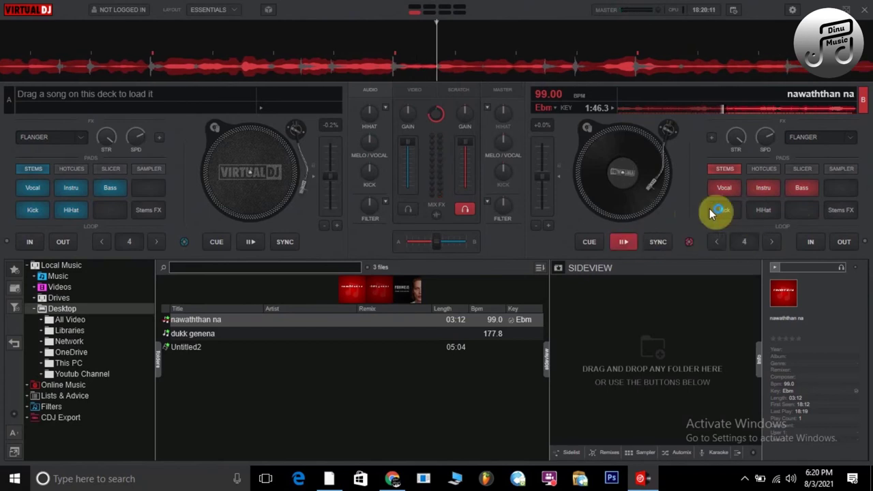
click(731, 211)
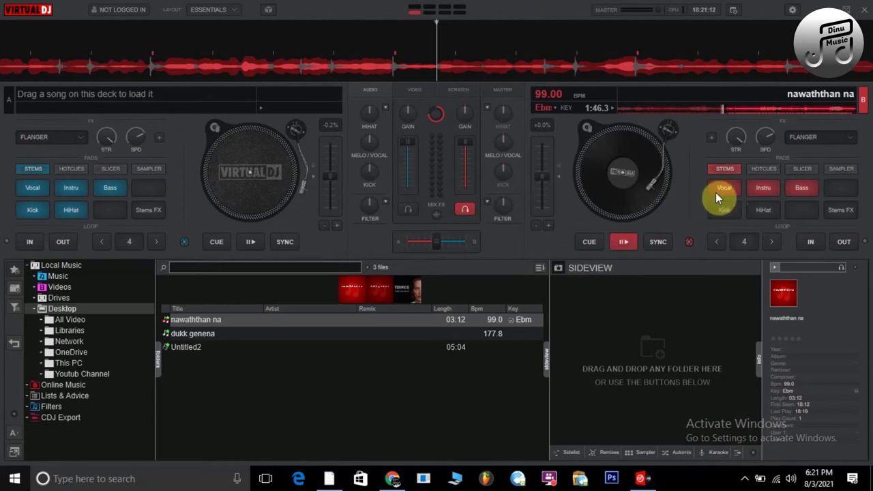
click(763, 220)
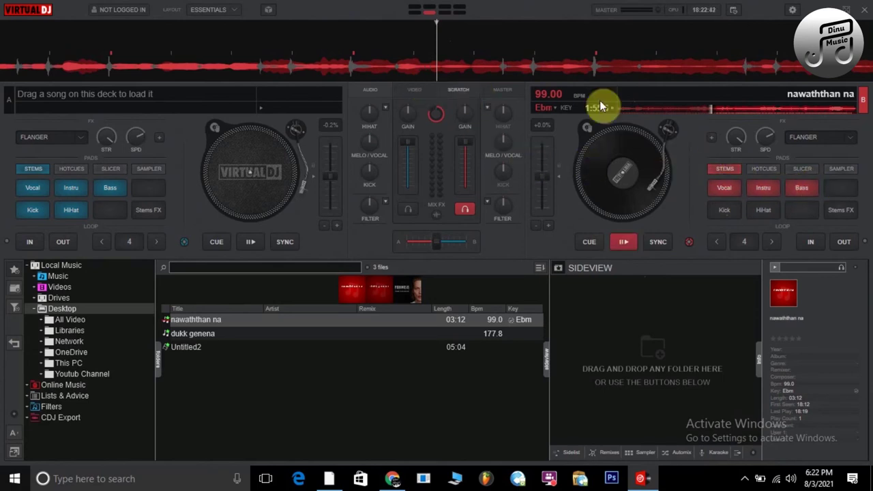
drag(711, 112, 610, 114)
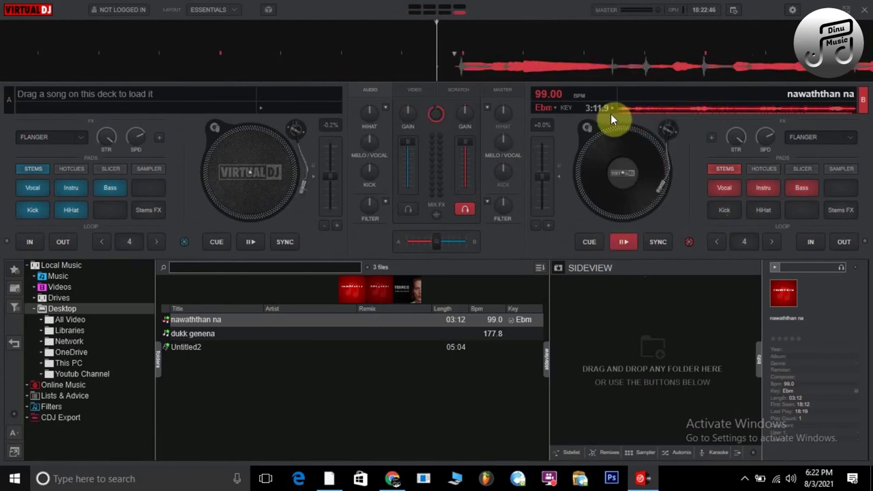
Set up an audio recording with filename 234 in MP3 (default audio format) and start recording
click(792, 11)
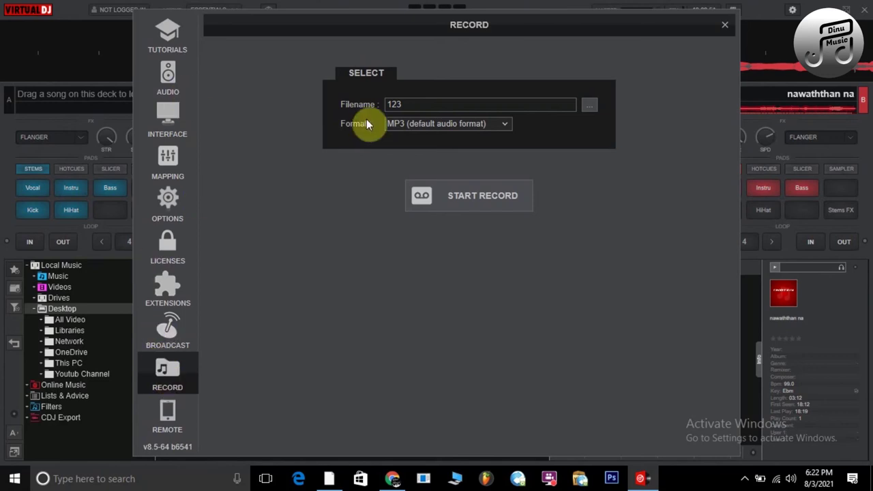
click(417, 104)
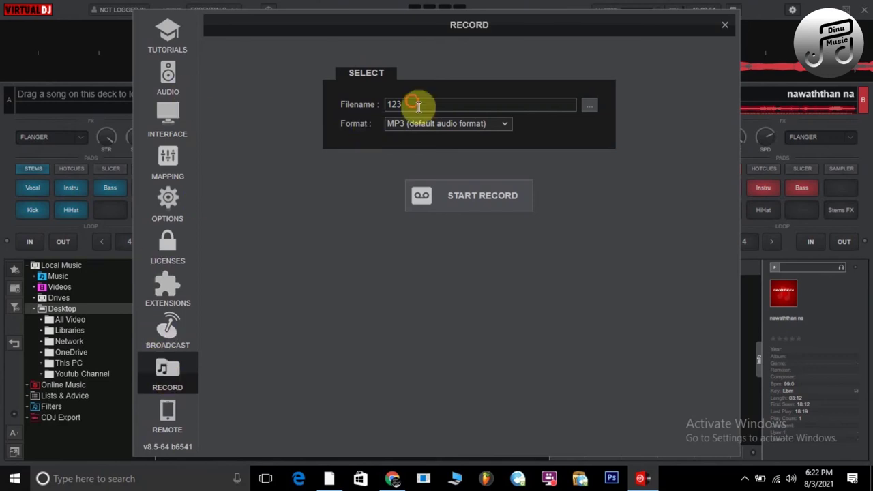
click(503, 123)
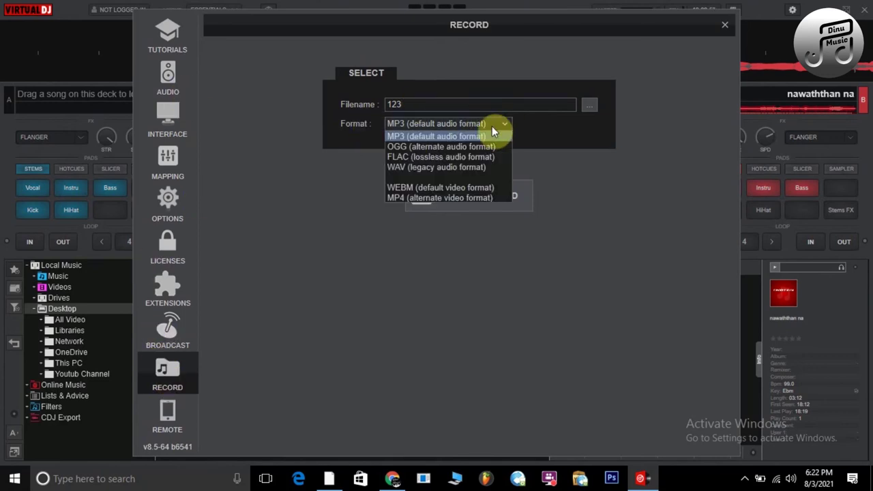
click(410, 136)
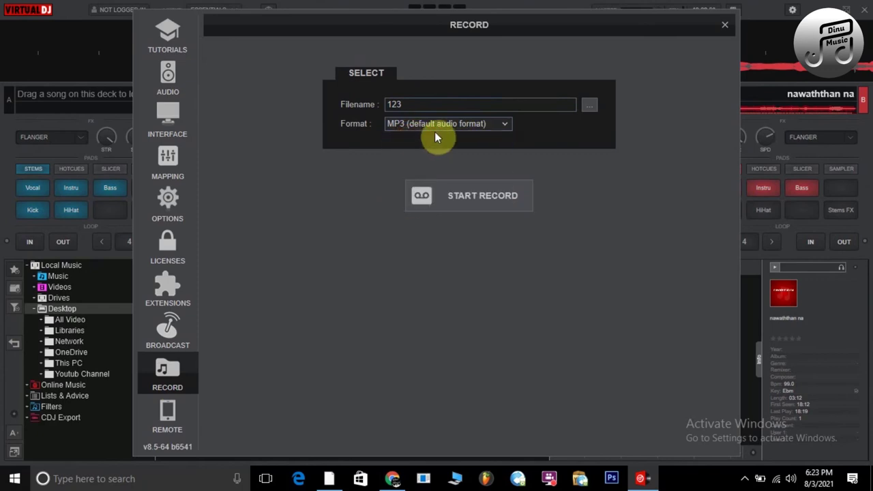
click(464, 195)
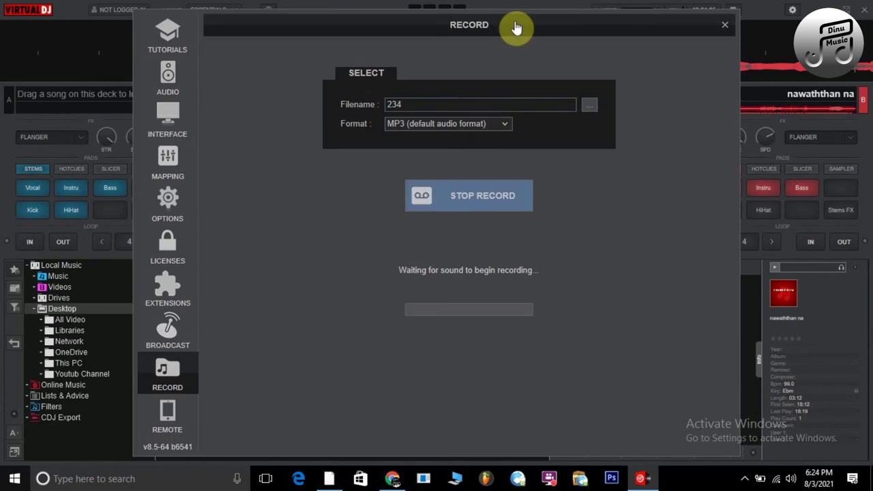
Uncover the decks and play the deck B song into the recording, turning off its Bass stem partway through
drag(503, 26, 522, 130)
drag(606, 154, 602, 255)
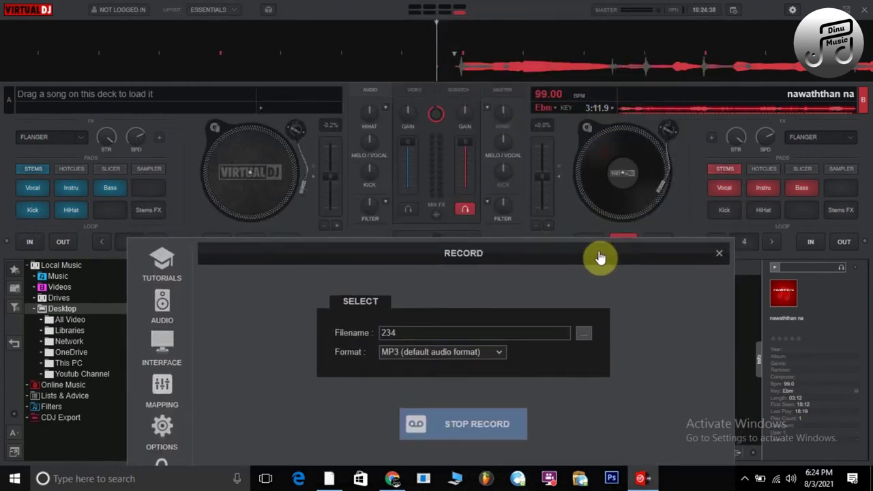
click(624, 242)
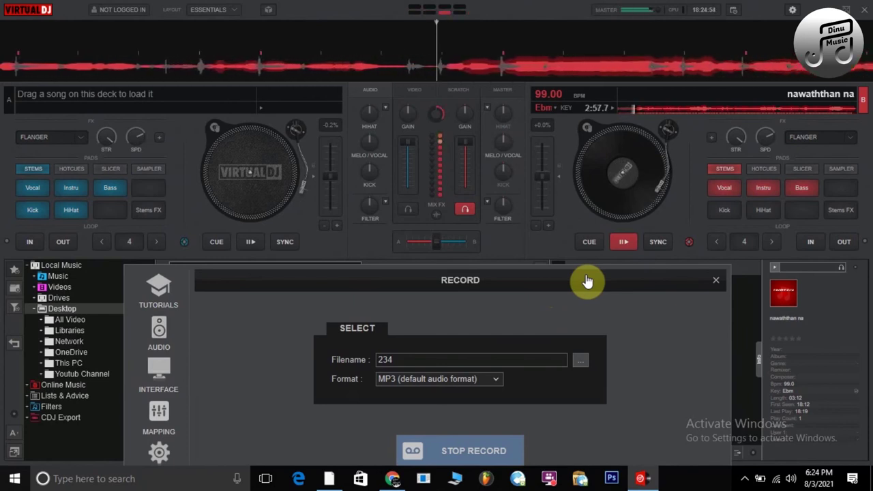
click(804, 190)
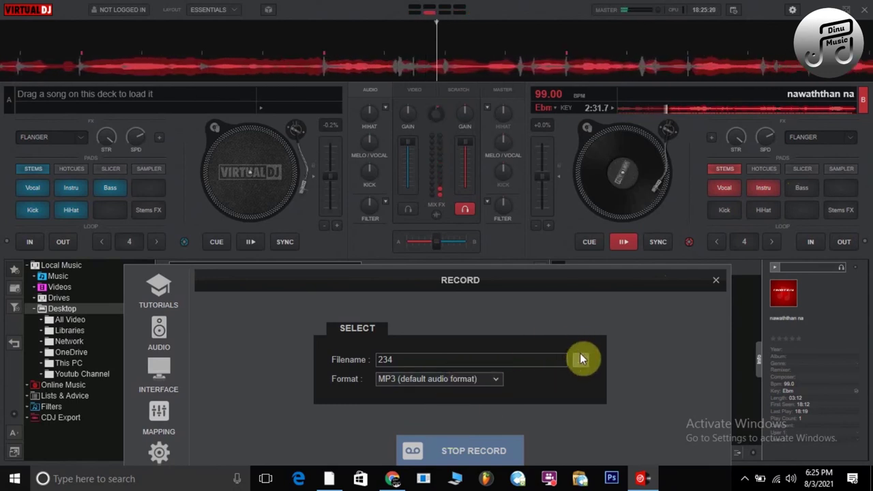
Stop the recording of 234.mp3
drag(526, 285, 531, 52)
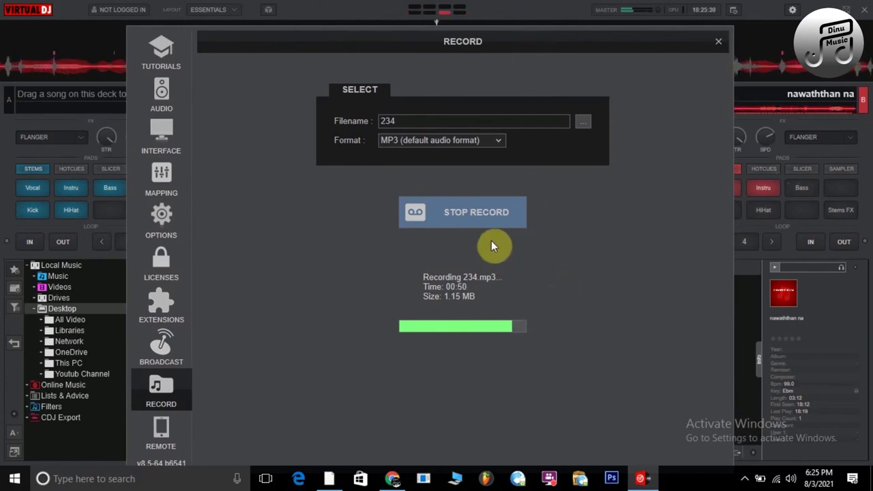
click(473, 214)
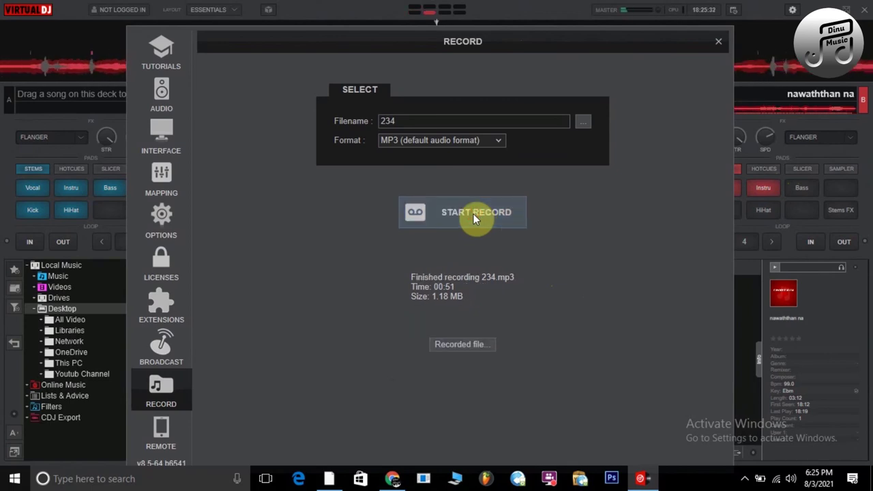
drag(609, 48, 585, 123)
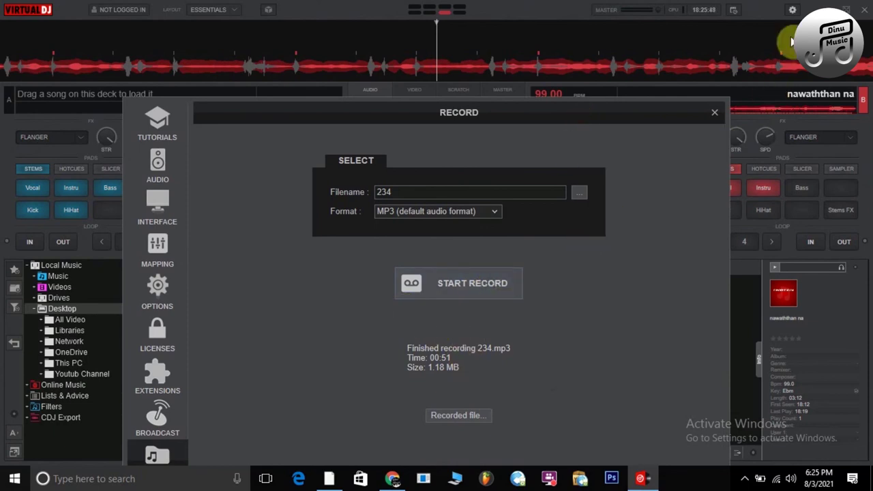
Switch to the desktop and play the recorded file 234 in Groove Music to check it, closing the player when done
click(827, 10)
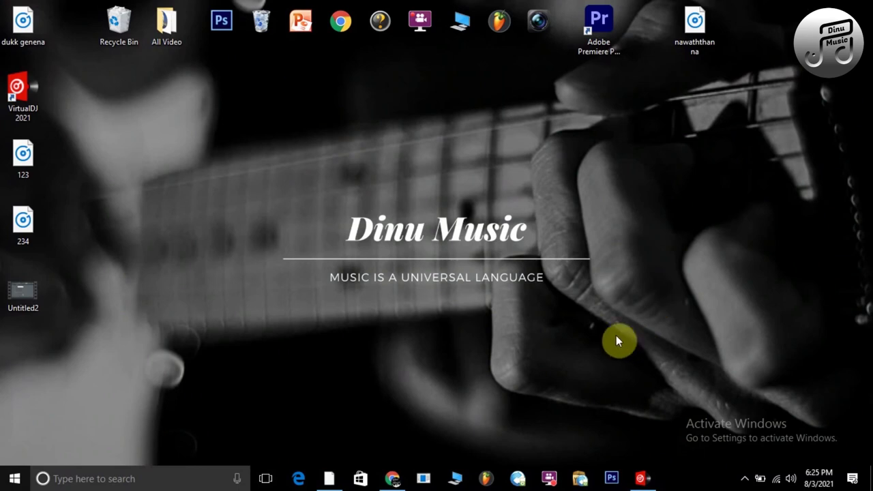
click(23, 230)
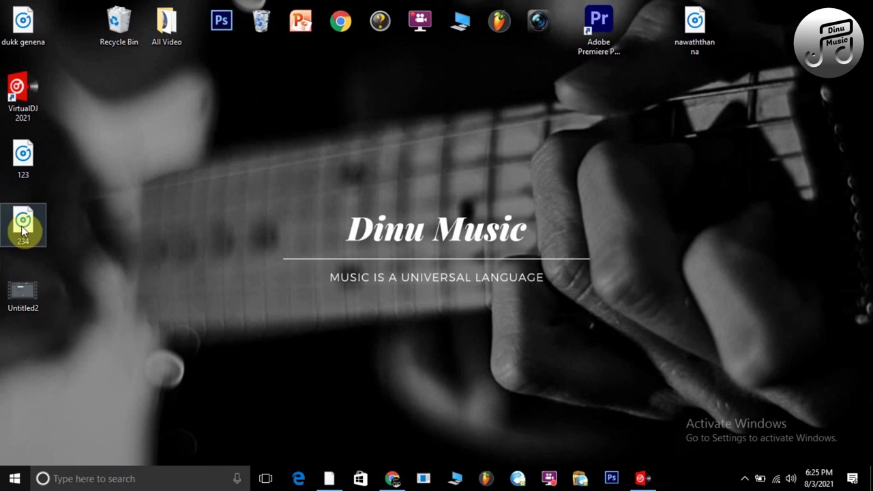
double_click(22, 229)
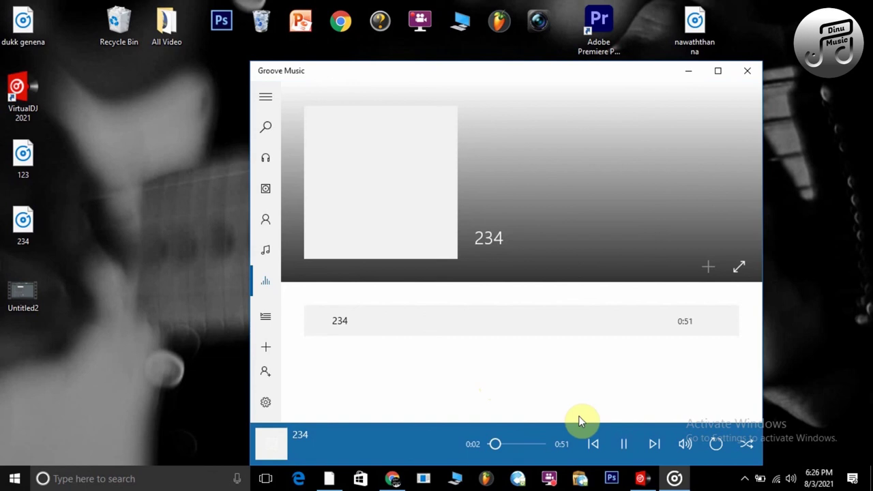
click(622, 444)
click(742, 73)
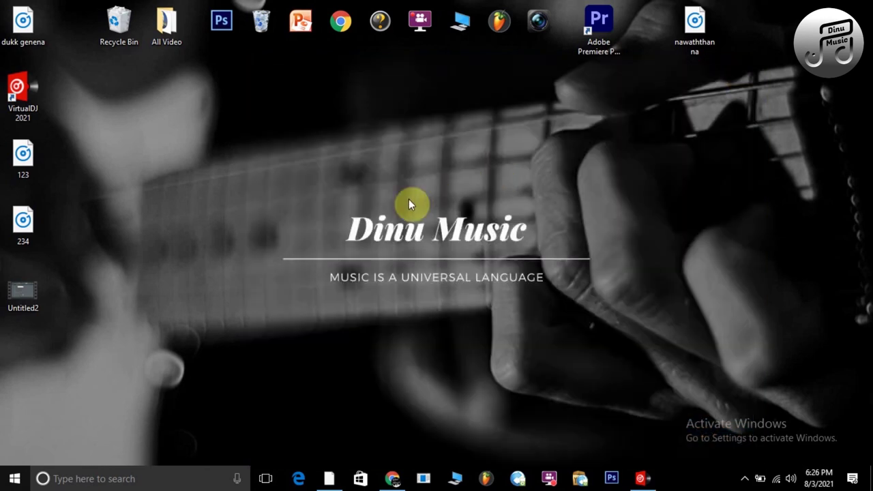